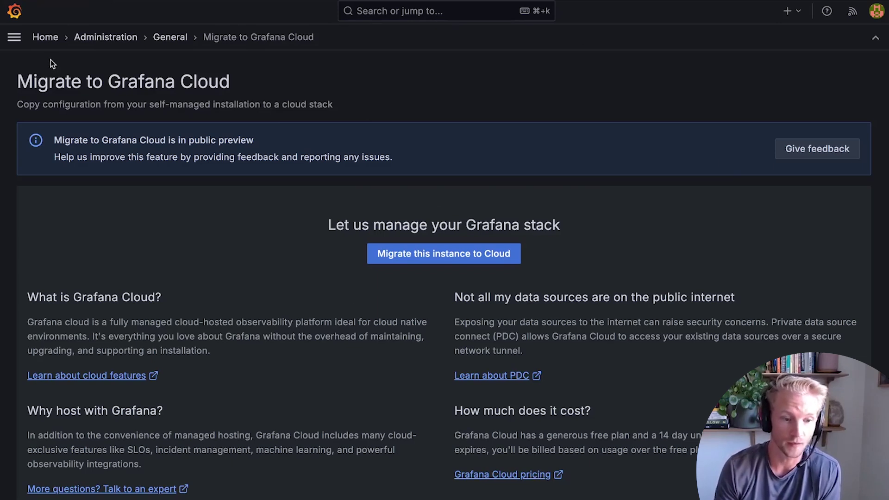
- View the Overview [Celsius] dashboard, then the MacOS / overview dashboard showing live CPU usage
left_click(15, 37)
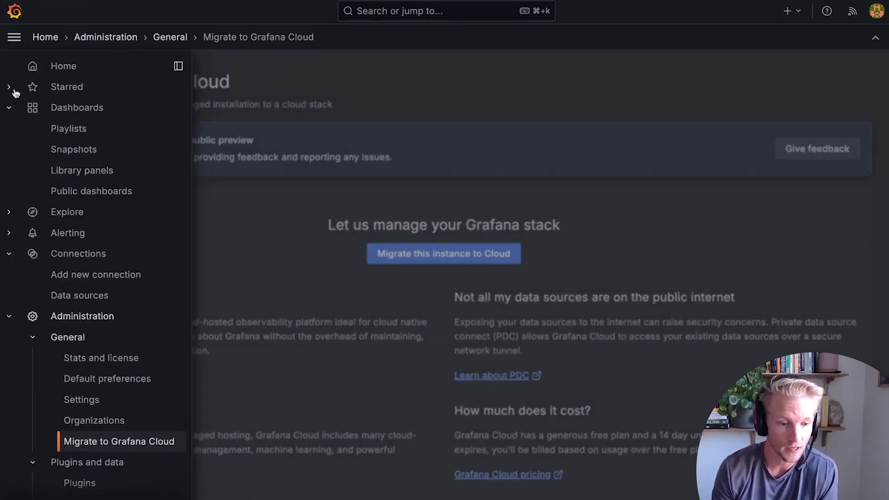
left_click(69, 106)
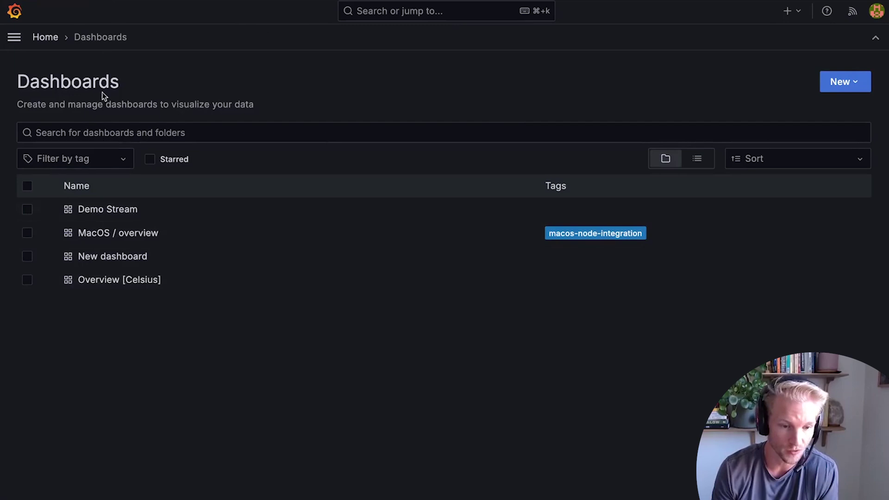
left_click(109, 282)
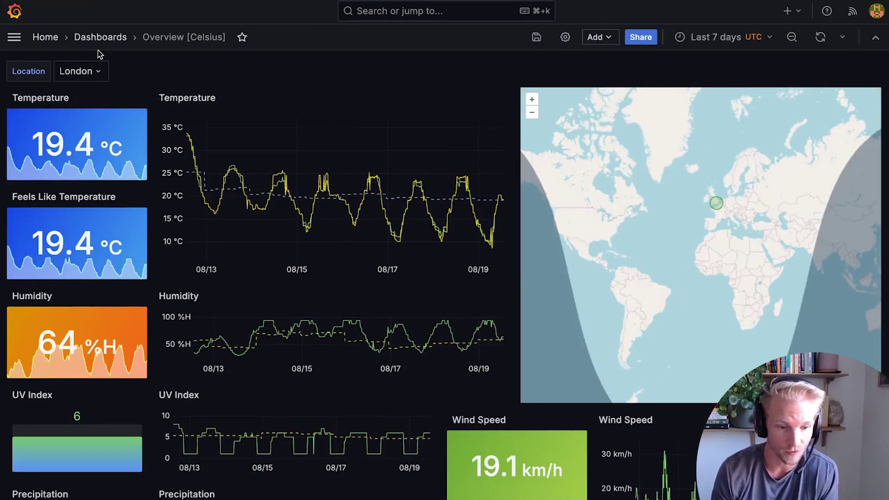
left_click(99, 38)
left_click(100, 234)
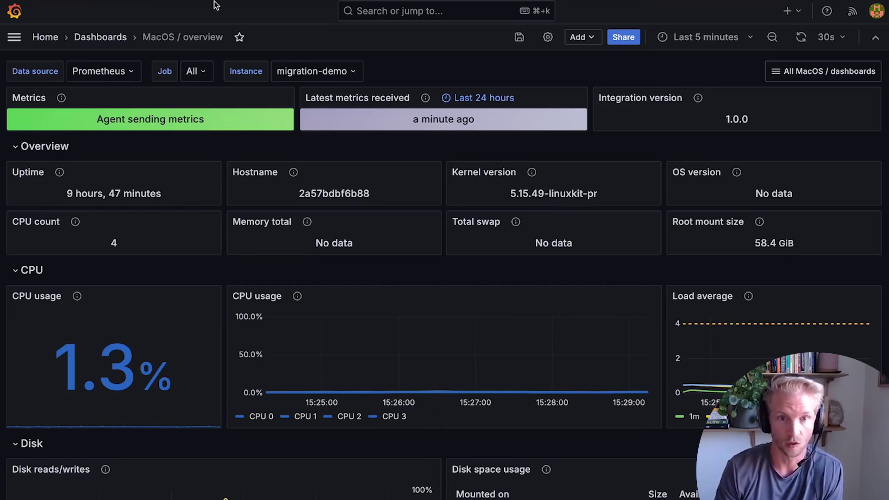
mouse_move(425, 98)
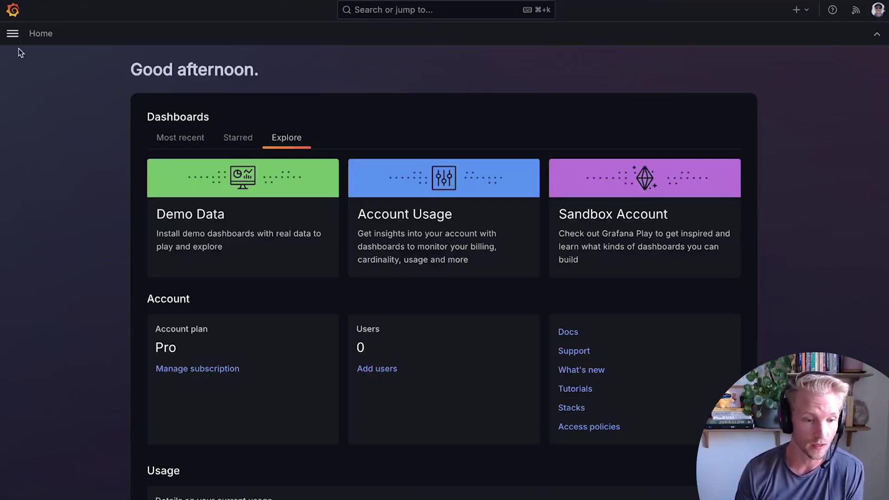
- Go to the cloud stack's Testing & synthetics section from its navigation menu
left_click(13, 33)
left_click(65, 251)
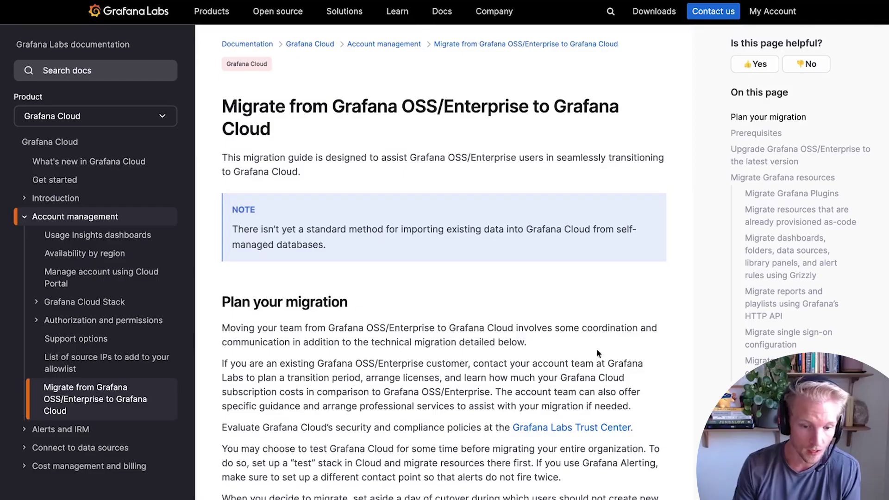
- Read through the migration guide's Prerequisites section, then return to the local Grafana dashboard
scroll(463, 373, "down", 12)
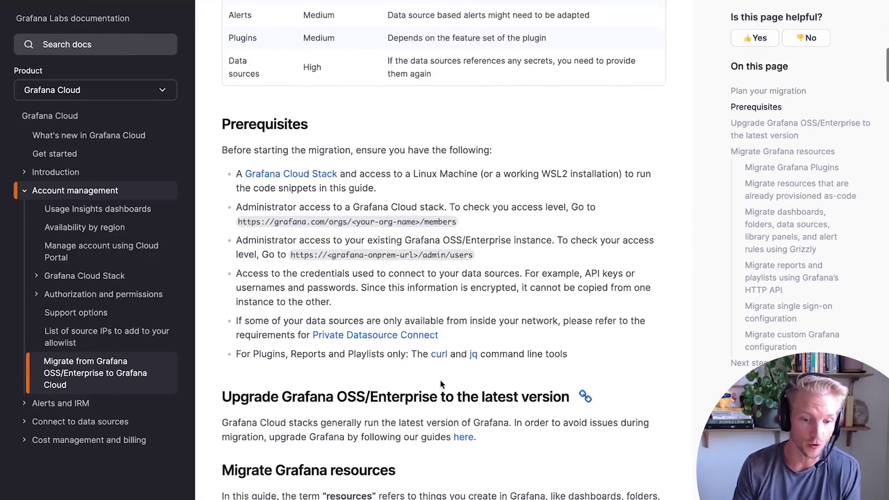
scroll(440, 380, "down", 5)
scroll(440, 380, "up", 20)
scroll(441, 380, "down", 1)
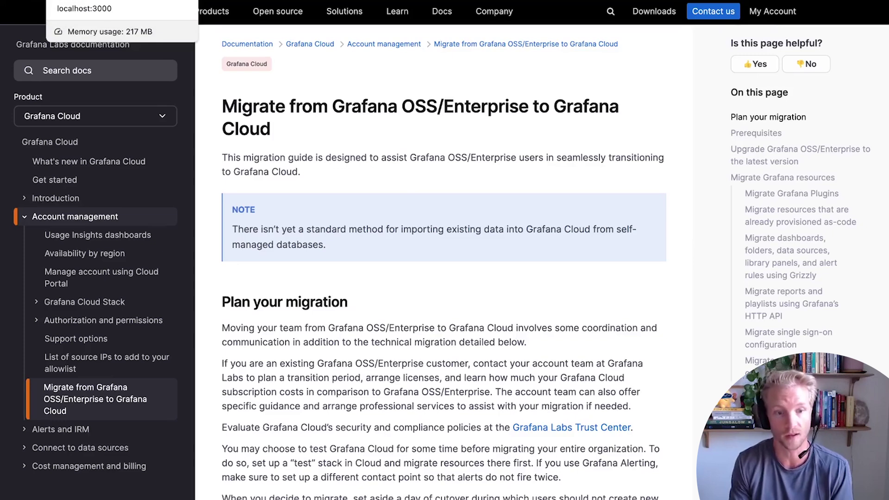
left_click(83, 0)
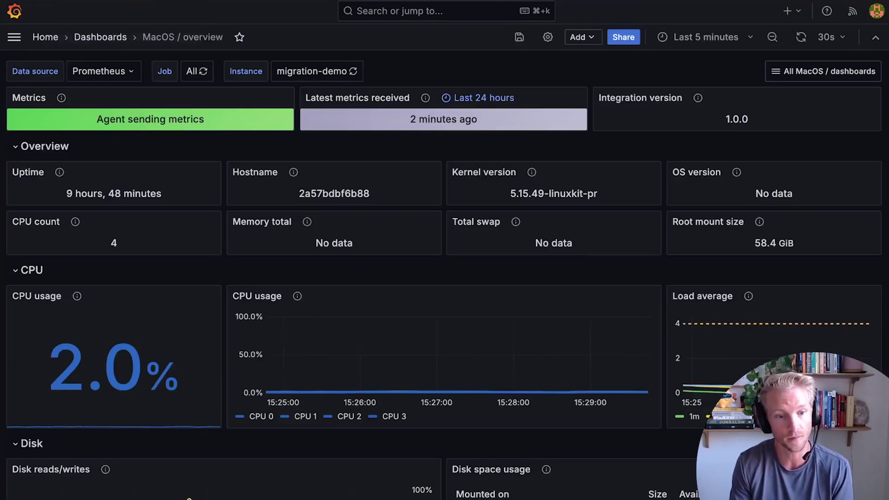
- Go to Administration's Migrate to Grafana Cloud page and start migrating this instance
left_click(14, 38)
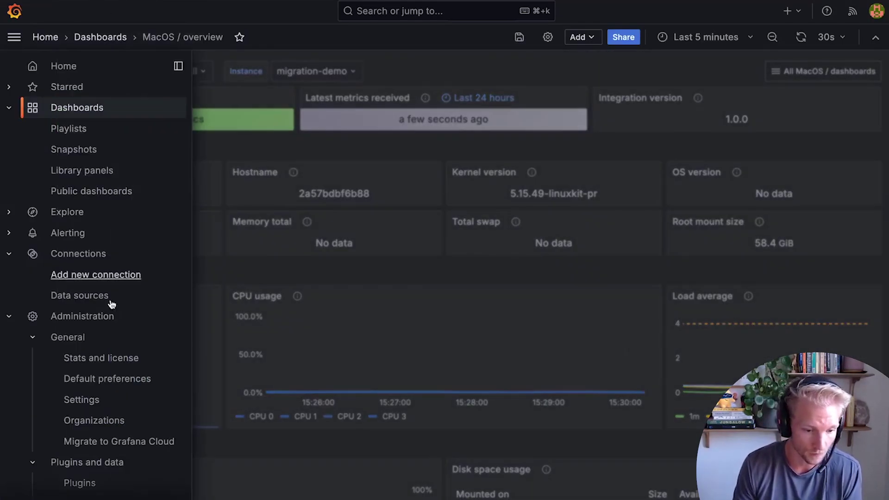
scroll(111, 303, "down", 3)
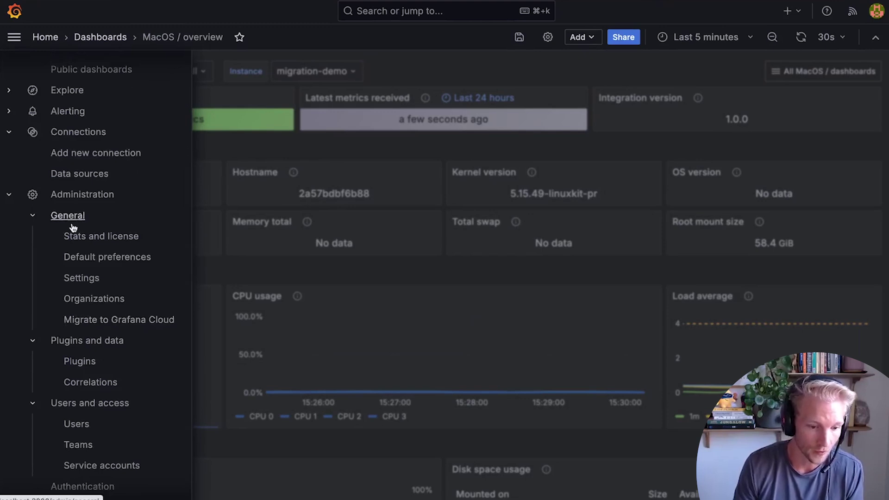
left_click(118, 320)
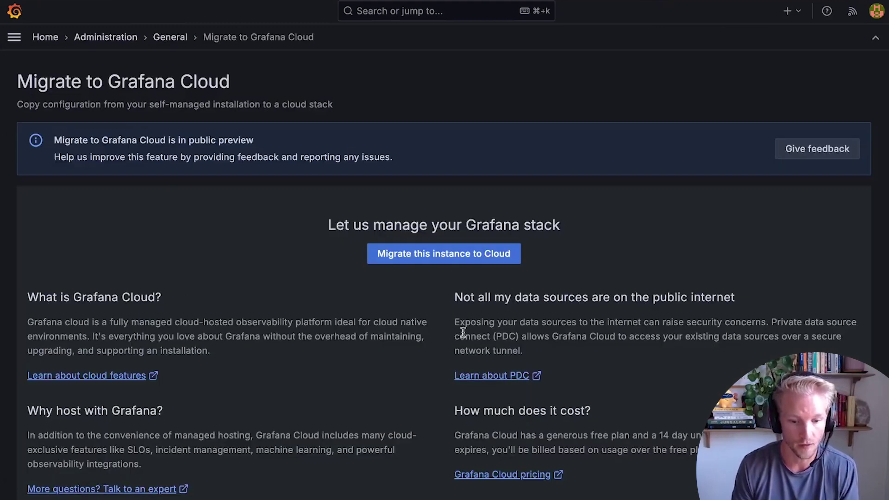
scroll(463, 332, "down", 3)
scroll(463, 332, "up", 3)
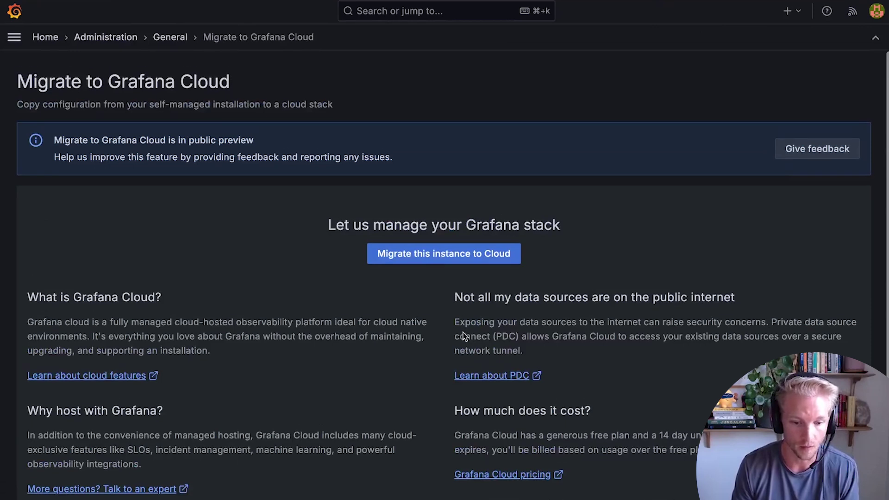
left_click(441, 254)
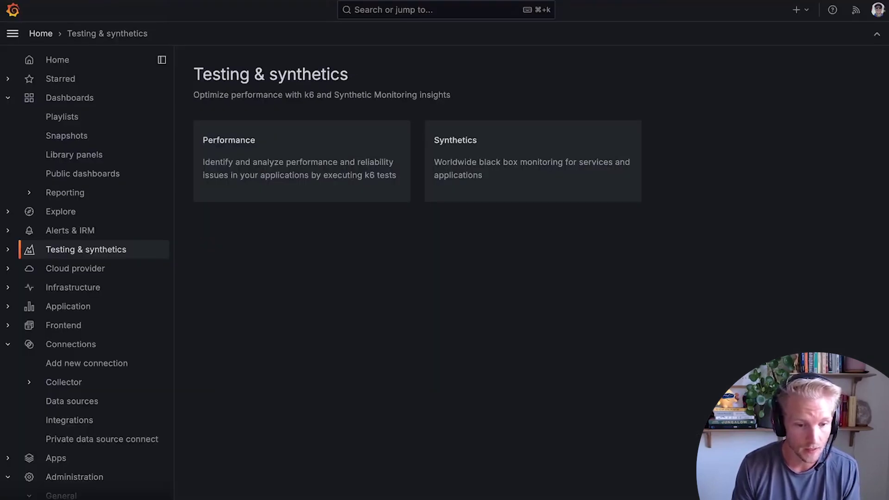
- Generate a migration token on the cloud stack's Migrate to Grafana Cloud page and copy it
left_click(45, 34)
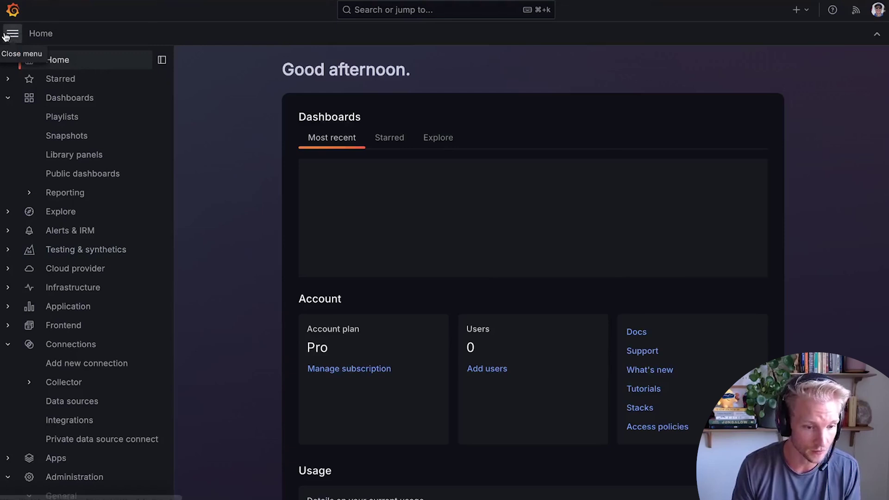
scroll(125, 196, "down", 4)
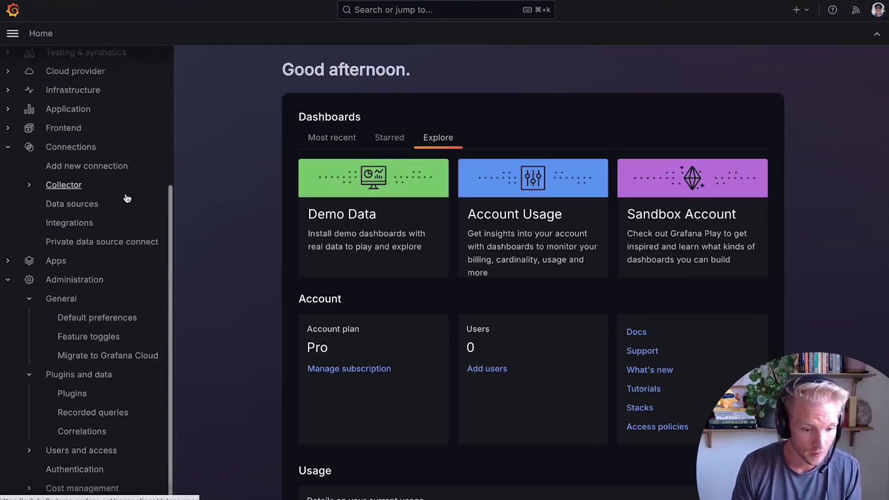
left_click(103, 357)
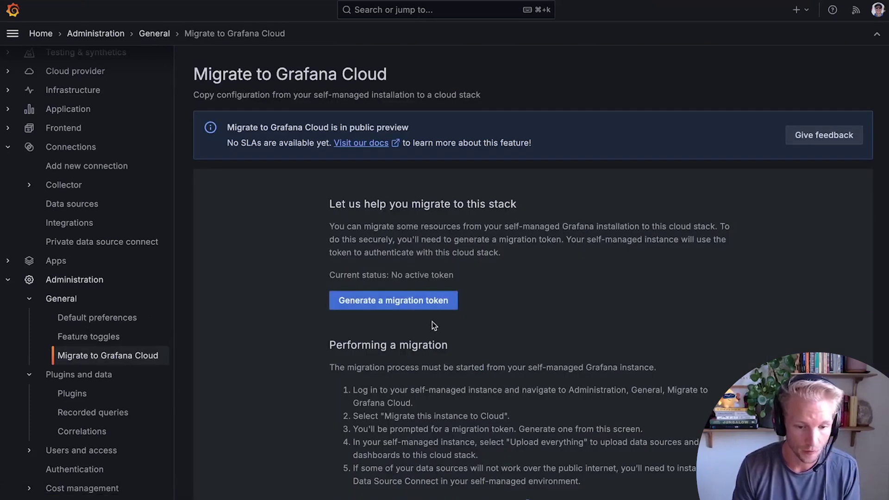
left_click(396, 302)
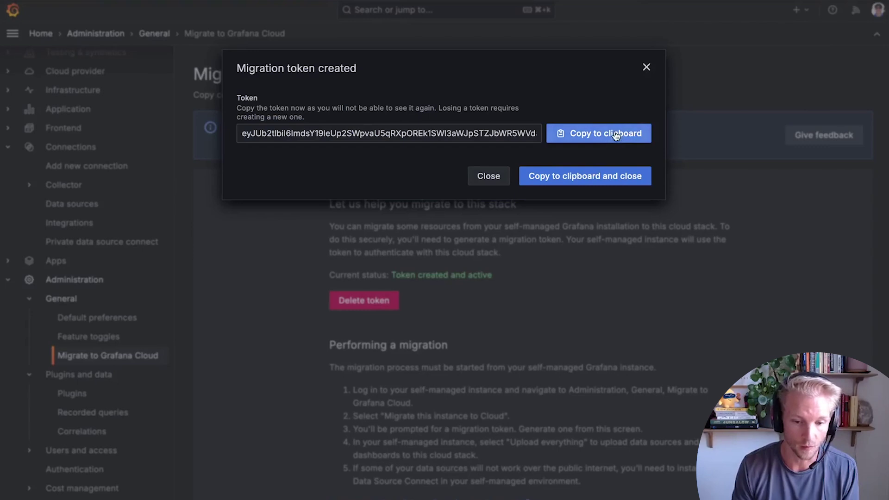
left_click(609, 137)
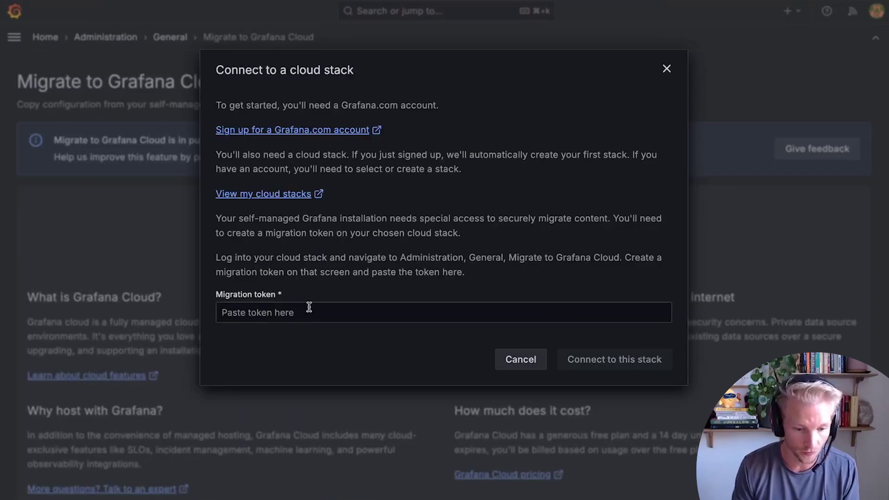
- Paste the migration token into the local instance and connect it to the cloud stack
left_click(308, 310)
key("super+v")
left_click(650, 363)
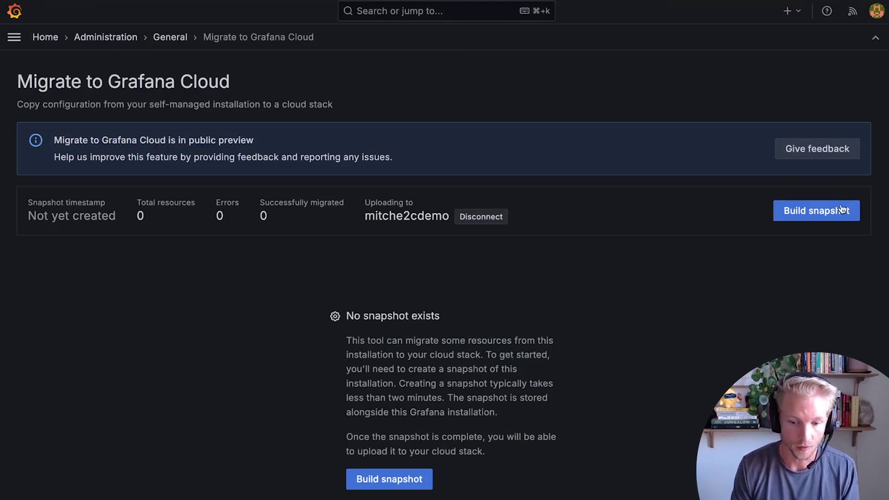
- Build a snapshot and review its 9 resources: five data sources and four dashboards
left_click(815, 210)
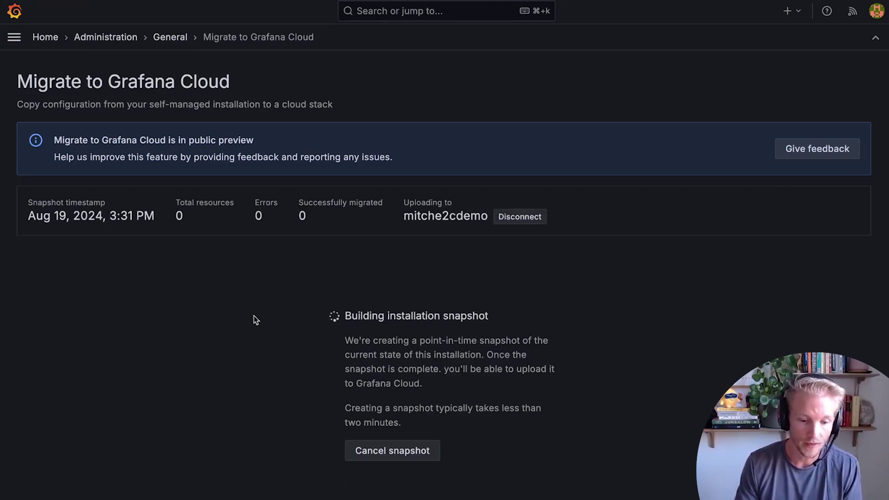
scroll(339, 379, "down", 5)
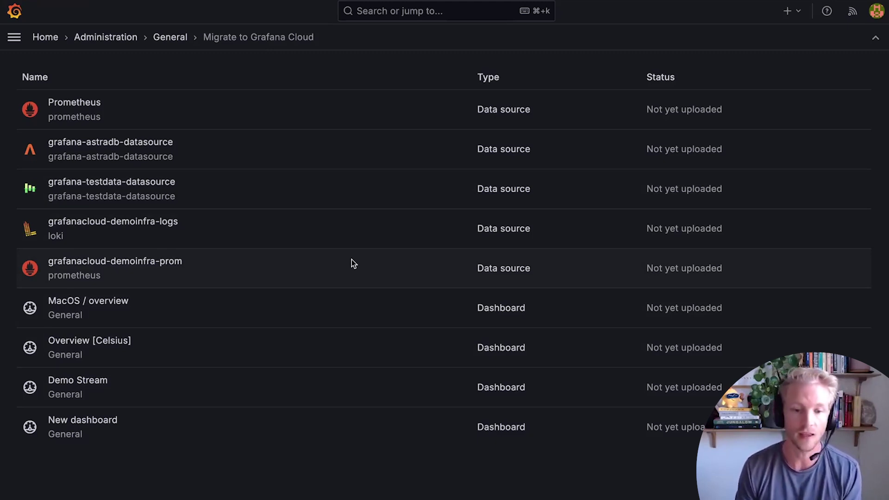
scroll(352, 263, "up", 4)
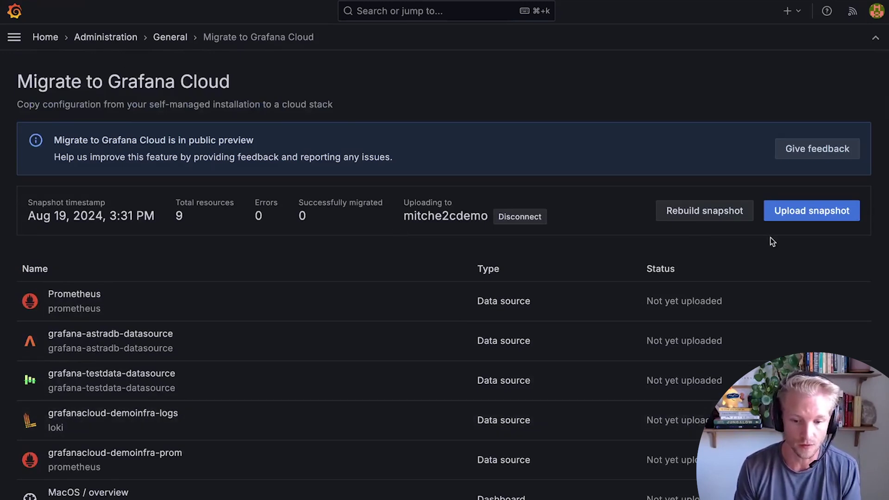
- Upload the snapshot to the cloud stack and dismiss its Migration token created dialog
left_click(808, 214)
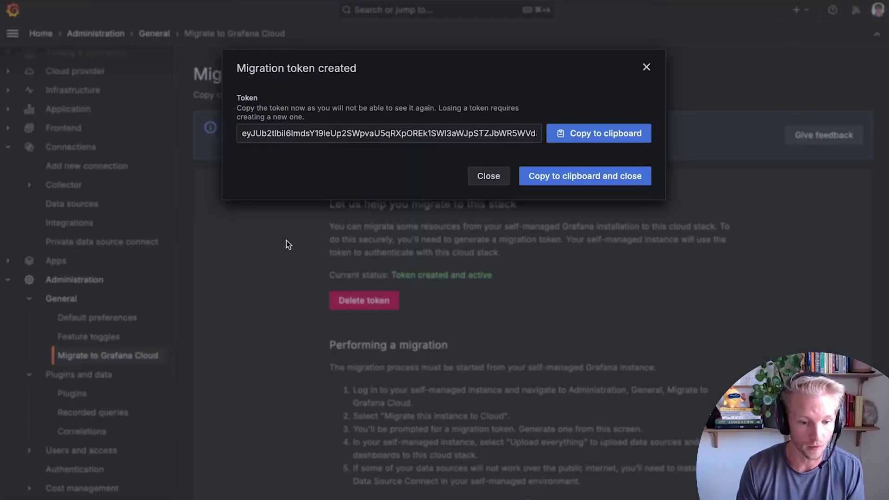
key("Escape")
scroll(85, 126, "up", 5)
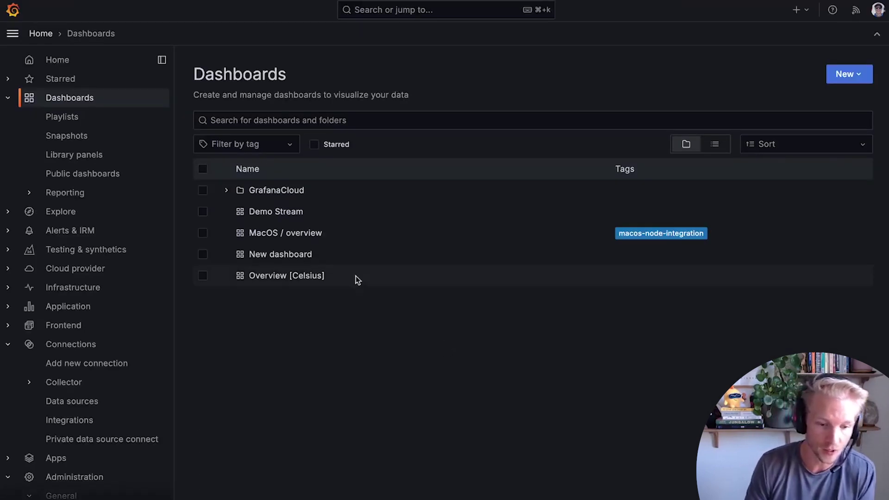
- Check the migrated Overview [Celsius] and MacOS / overview dashboards, then bring up Docker Desktop's containers
left_click(287, 277)
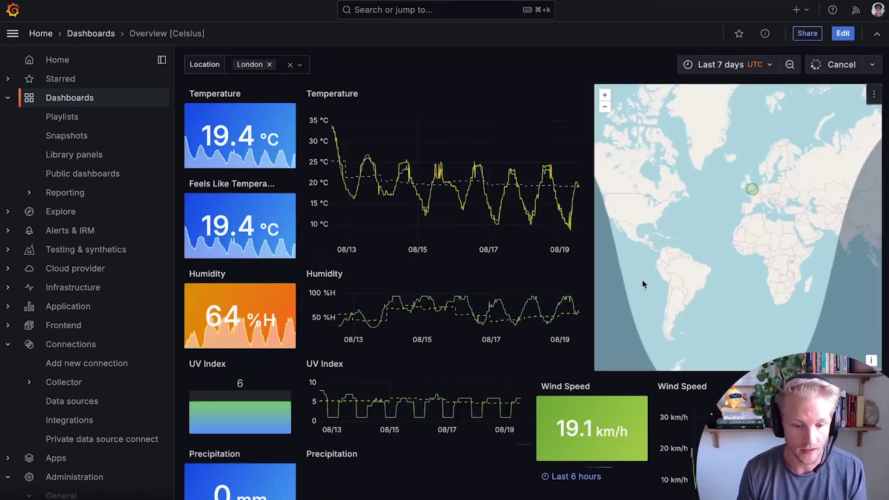
scroll(486, 135, "left", 5)
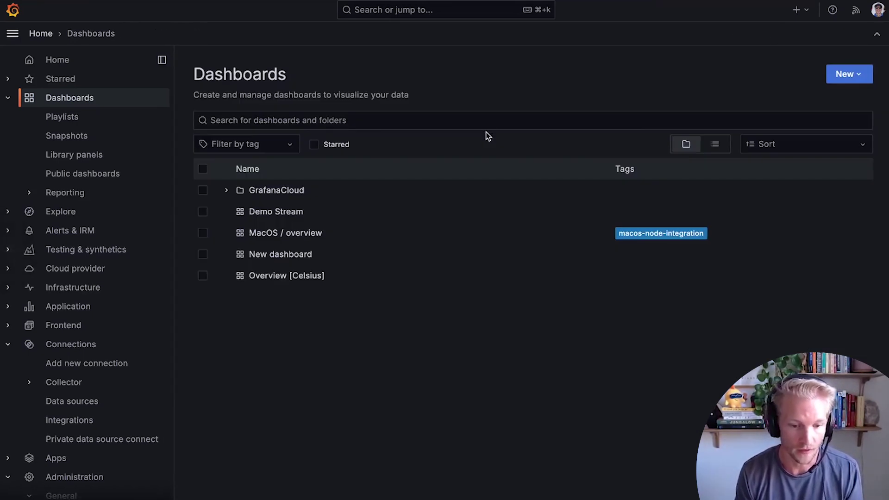
left_click(274, 235)
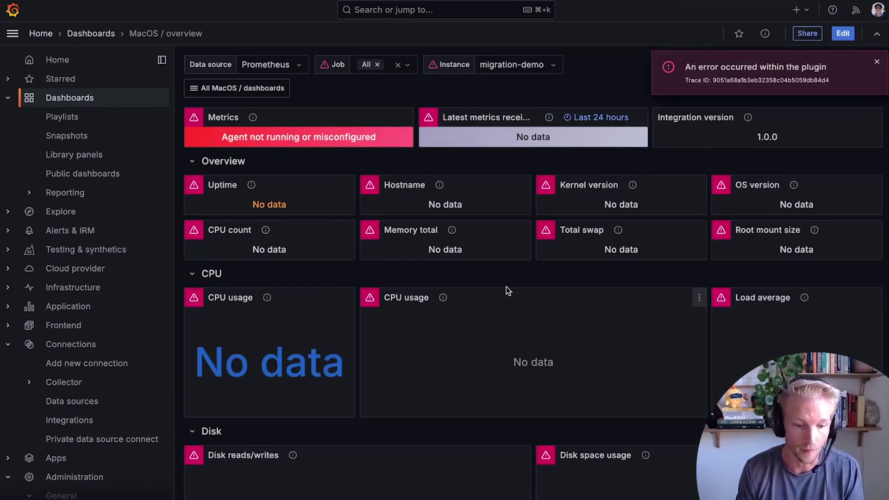
scroll(90, 465, "down", 5)
mouse_move(396, 299)
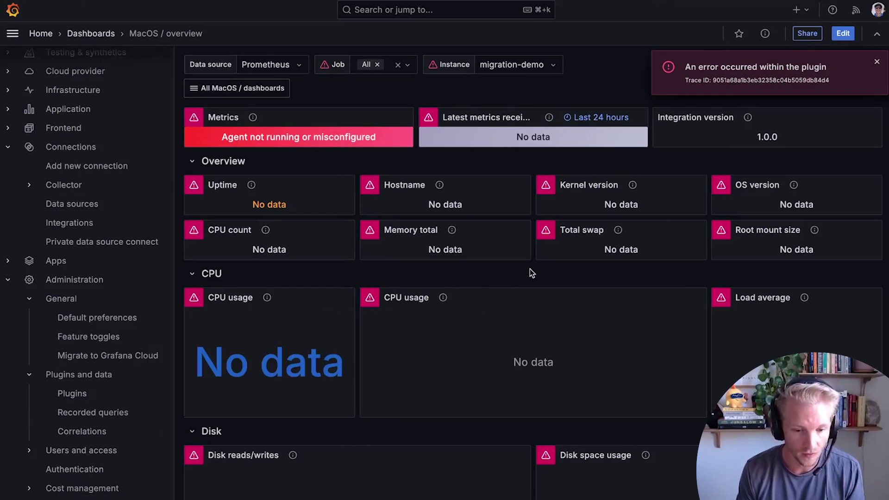
key("super+Tab")
key("Left")
key("Left")
key("Left")
key("Left")
key("Left")
key("Left")
key("Left")
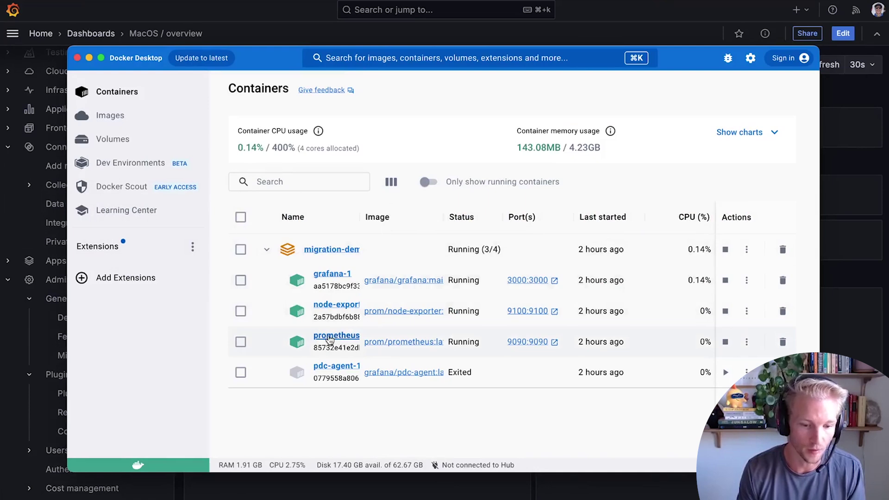
- Return to Grafana Cloud and open the default Private data source connect network's details
left_click(261, 36)
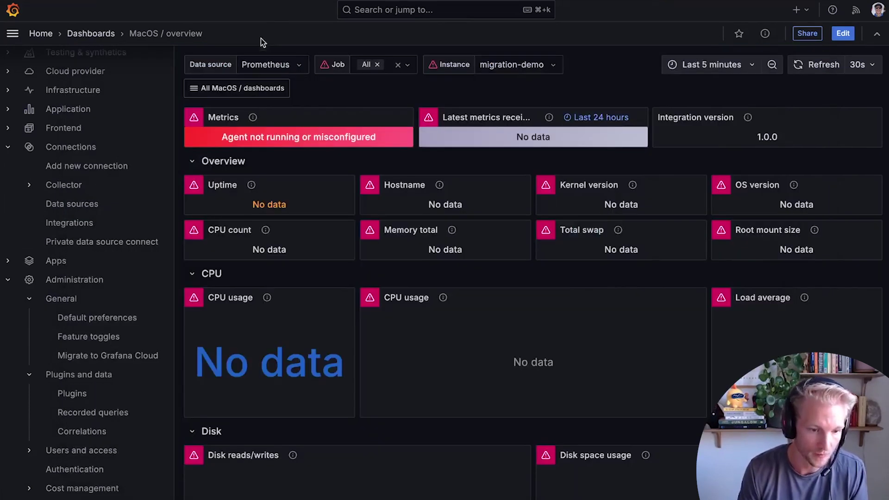
left_click(97, 243)
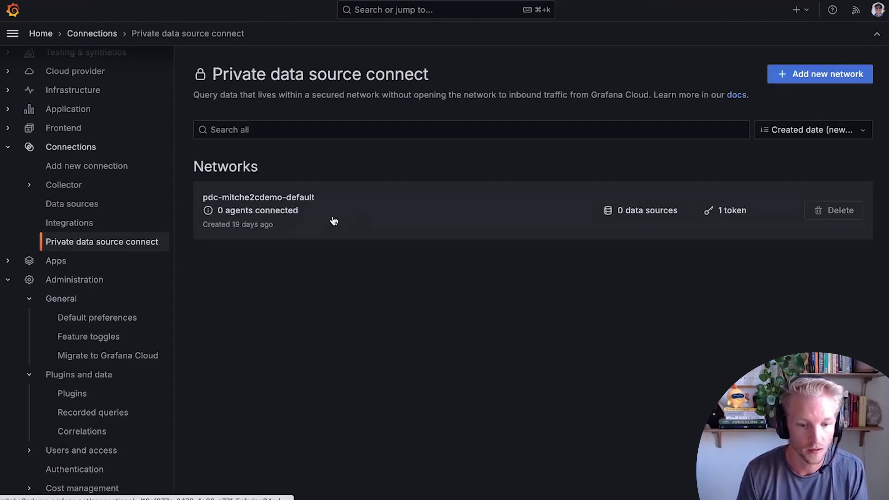
left_click(450, 209)
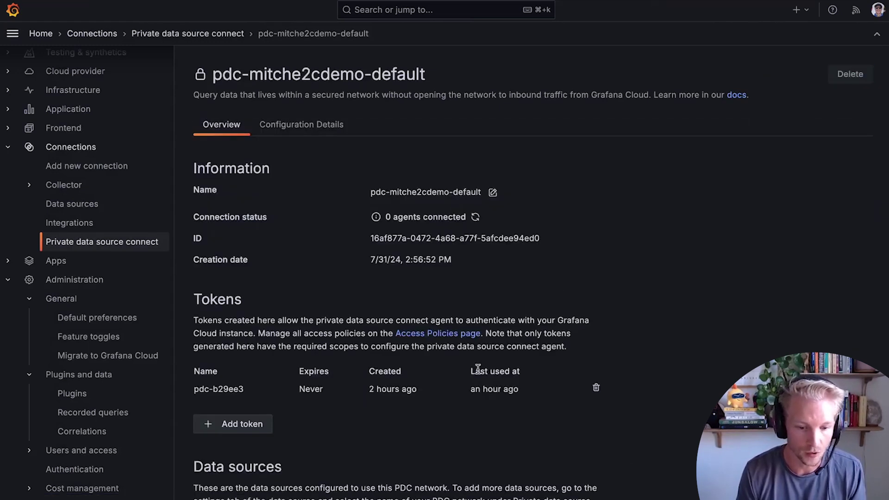
mouse_move(389, 388)
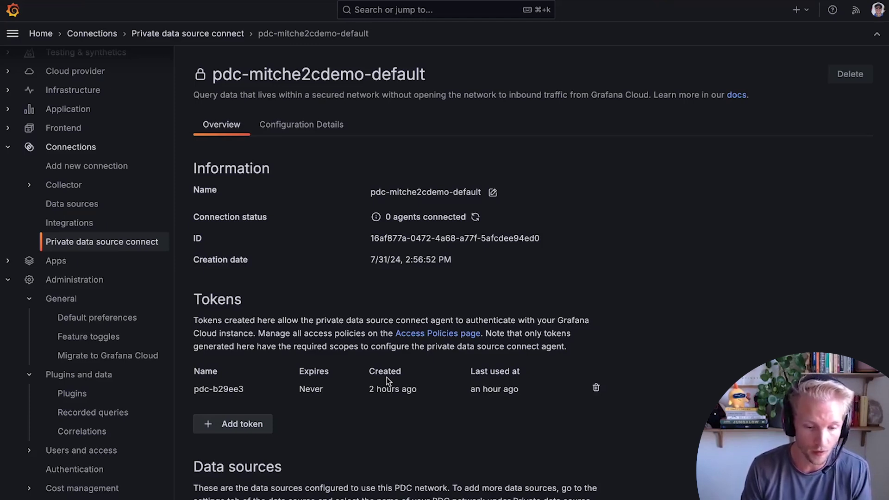
- Show the network's Kubernetes configuration details and start the pdc-agent-1 container in Docker
left_click(302, 124)
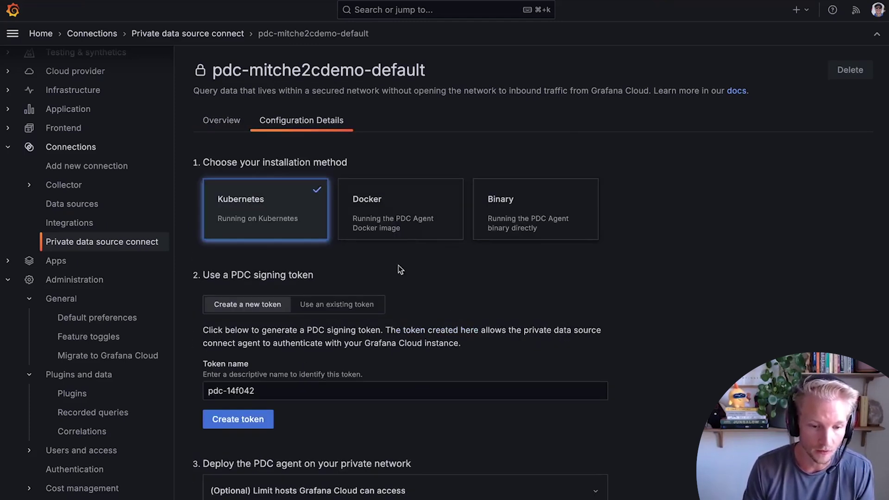
left_click(254, 214)
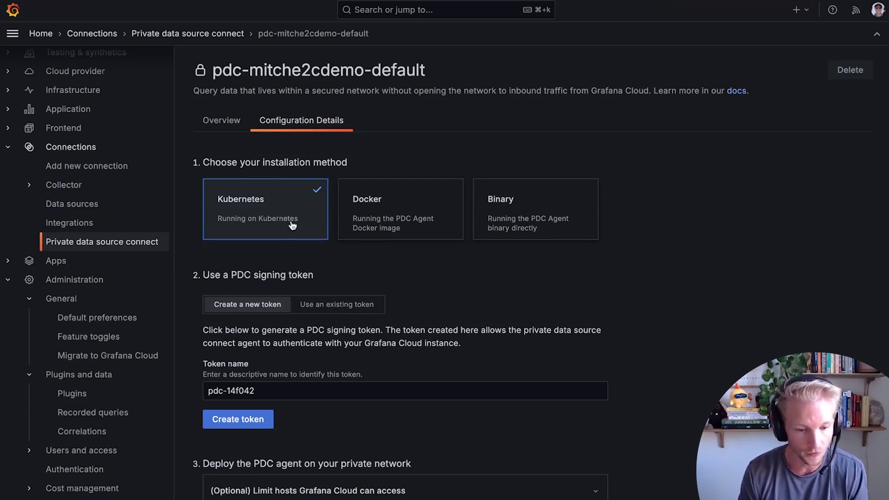
key("super+Tab")
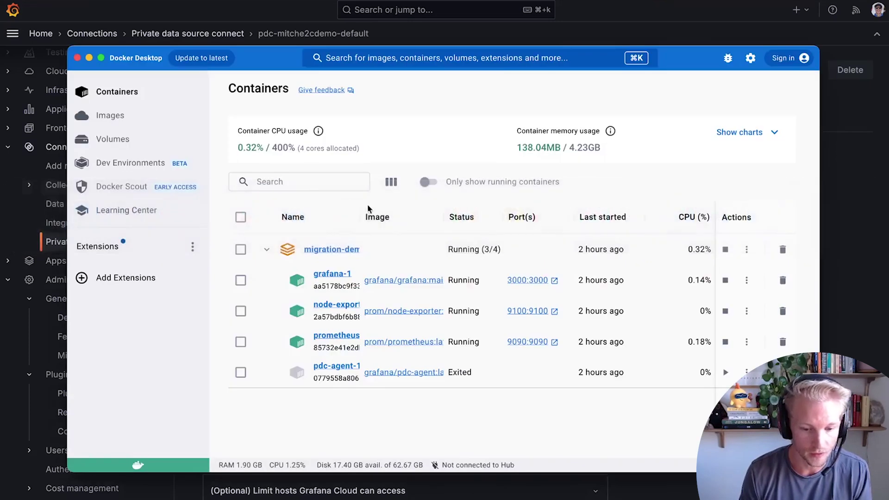
left_click(726, 372)
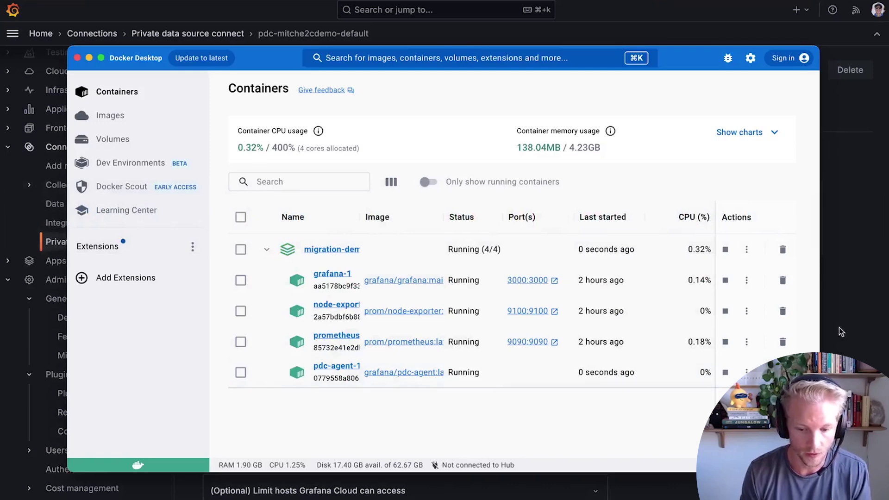
- Test the agent connection, confirming 1 agent connected, and go to the Data sources list
left_click(841, 328)
scroll(486, 324, "down", 10)
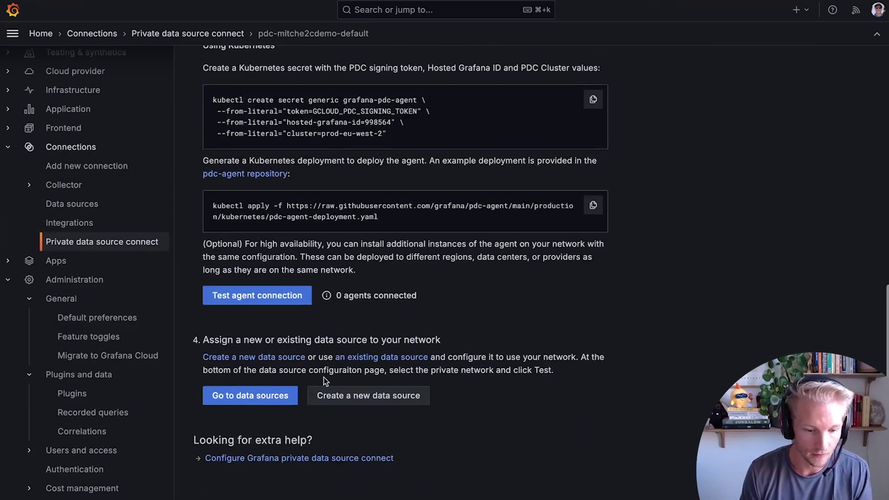
left_click(248, 295)
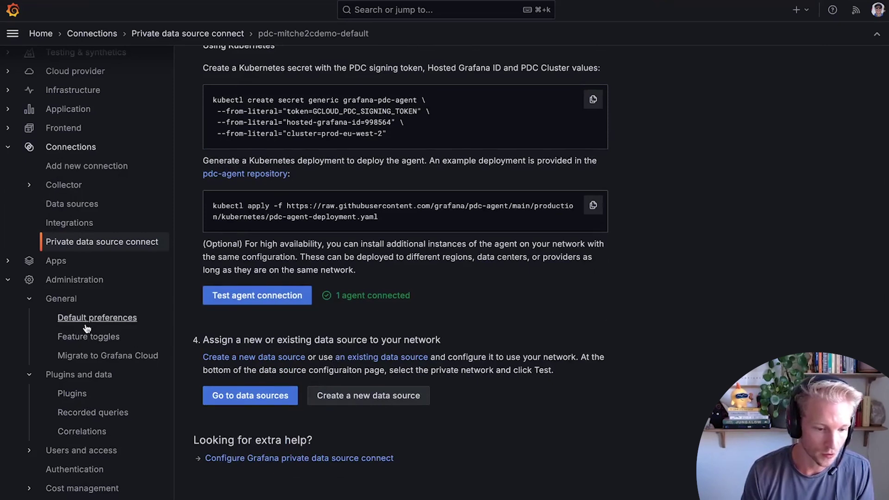
left_click(71, 204)
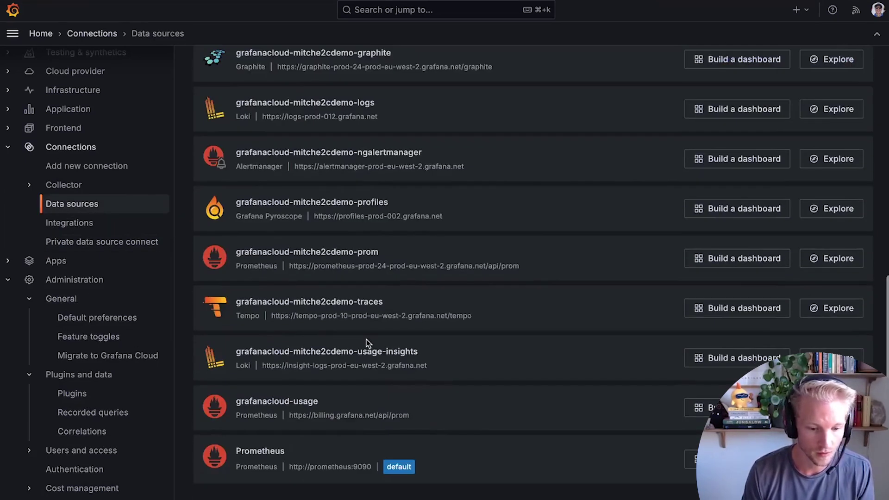
- Assign the Prometheus data source to the pdc-mitche2cdemo-default private network, then save and test it
left_click(324, 453)
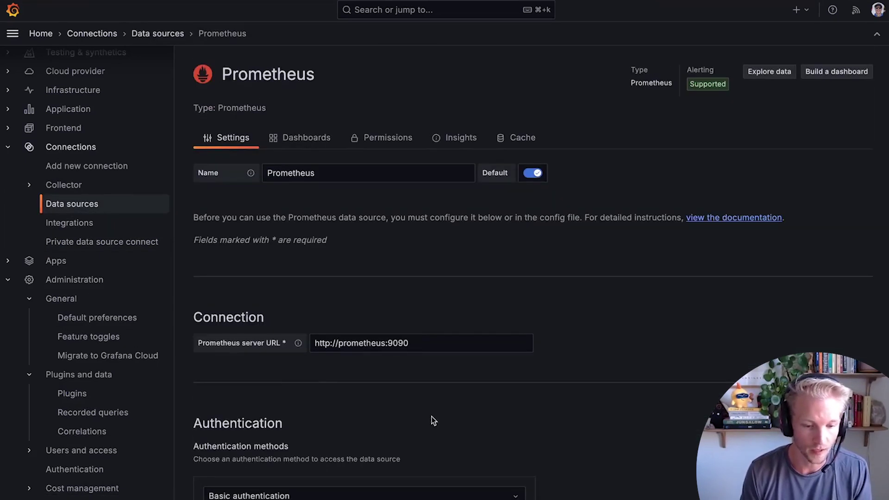
scroll(432, 415, "down", 15)
left_click(434, 401)
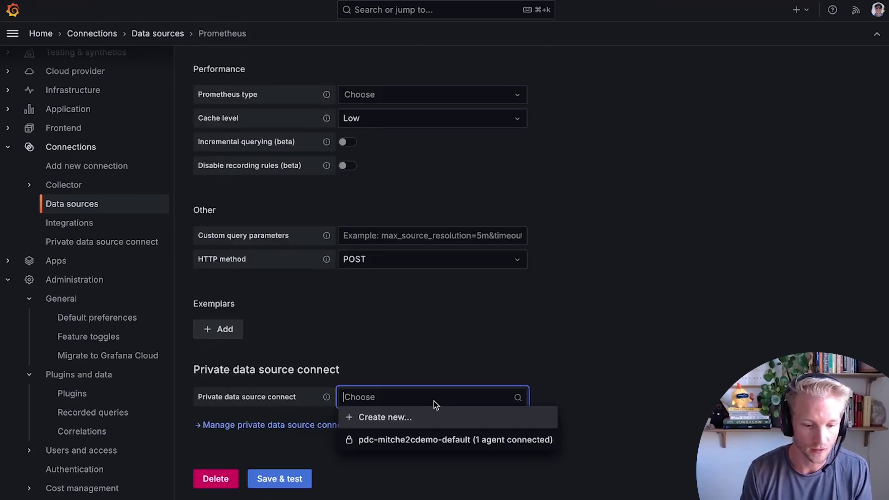
left_click(437, 440)
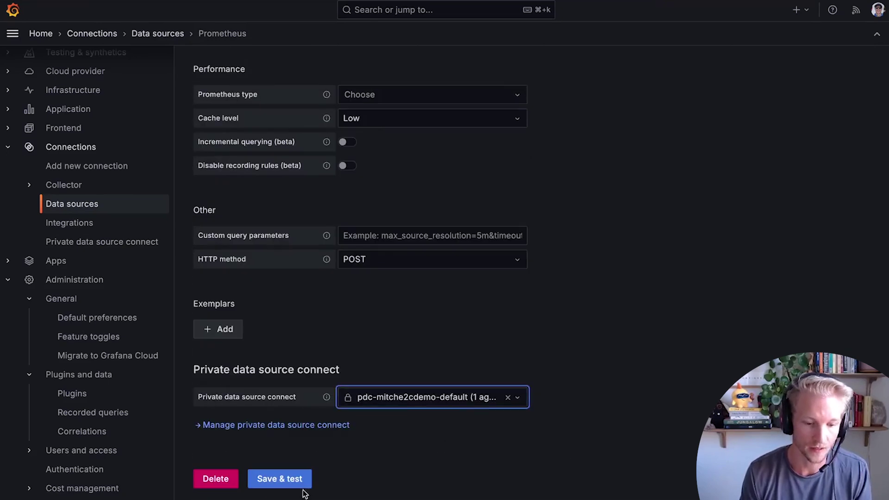
left_click(292, 478)
- Scroll back up and go to the Dashboards list
scroll(371, 429, "up", 15)
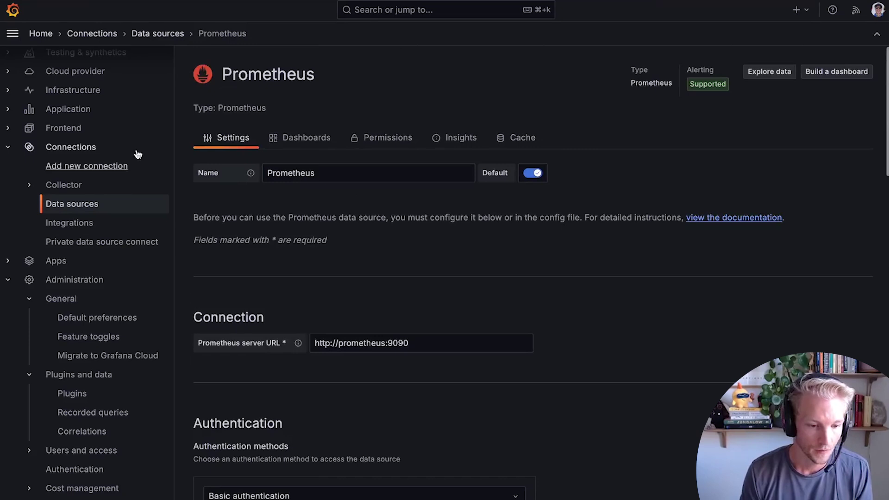
scroll(109, 112, "up", 5)
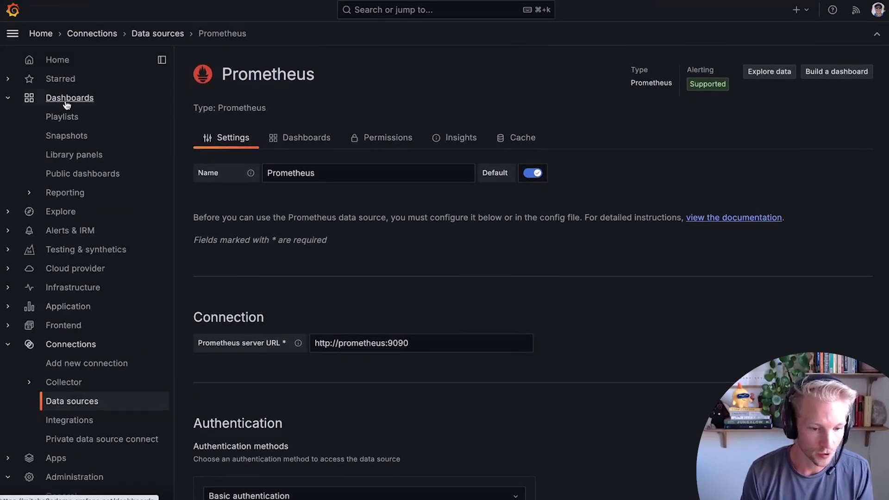
left_click(67, 98)
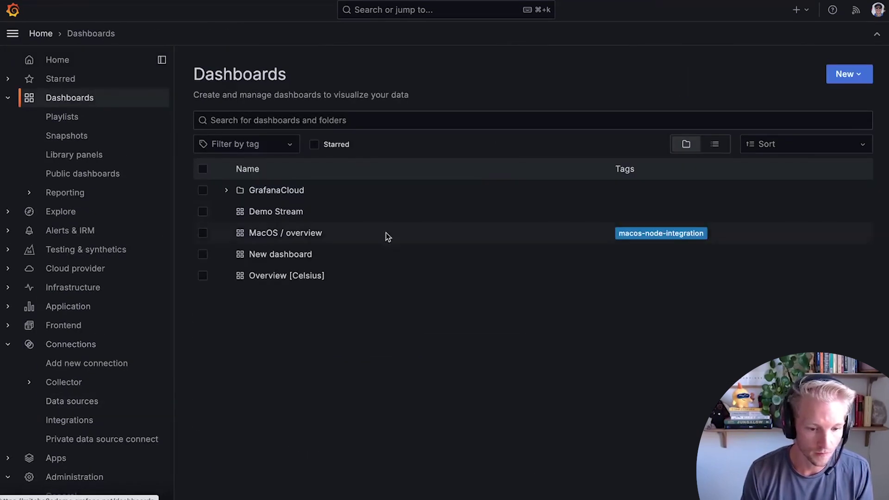
- Confirm MacOS / overview shows live metrics like 1.7% CPU, then return to Data sources
left_click(281, 235)
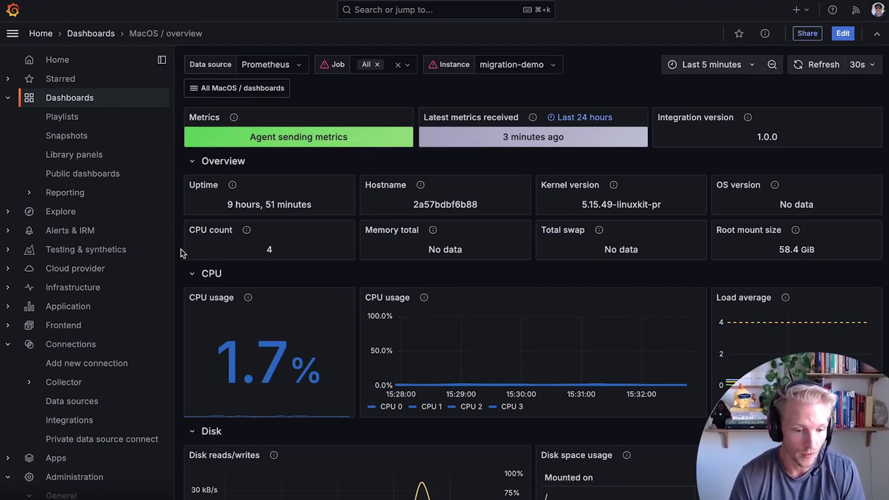
left_click(72, 402)
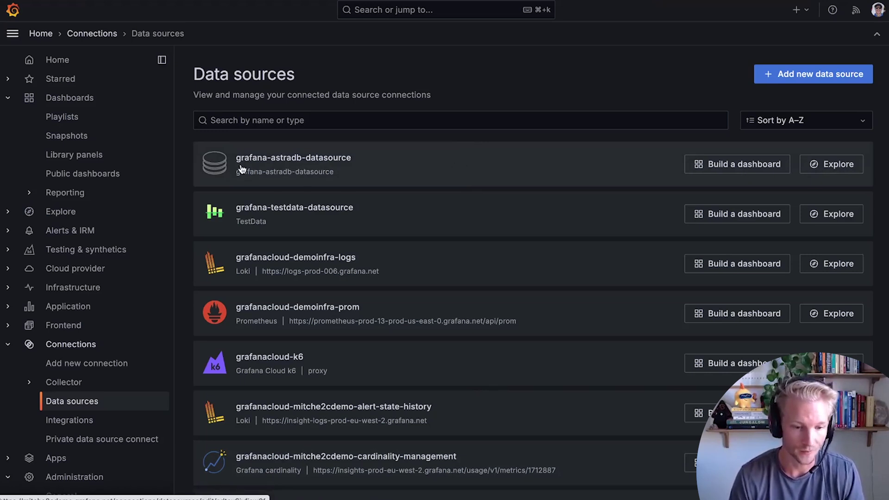
- Inspect the grafana-astradb-datasource settings, then switch to the migration guide tab
left_click(368, 165)
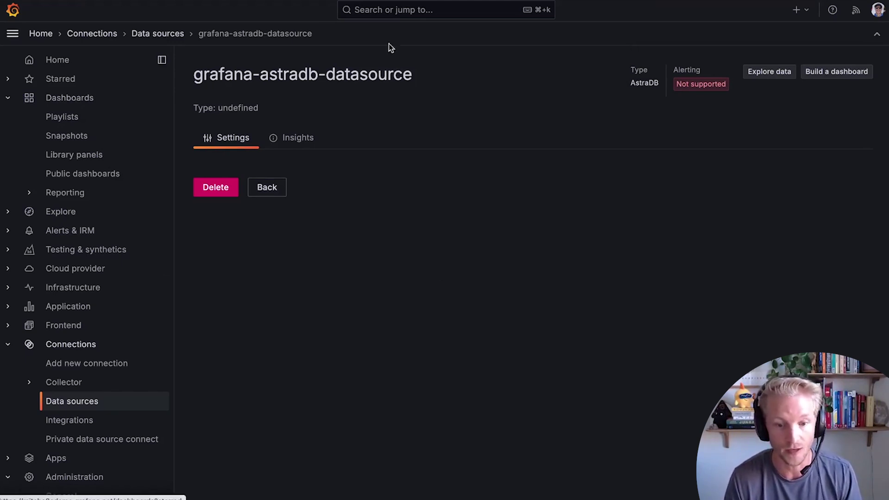
key("ctrl+Tab")
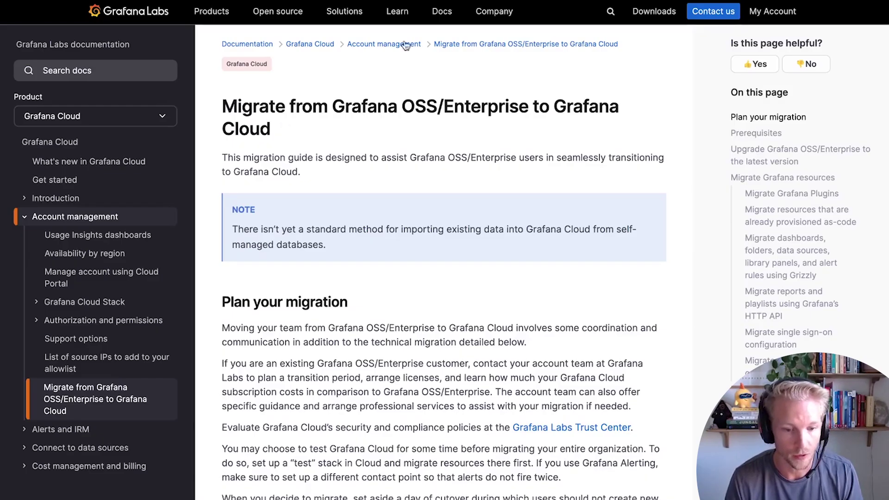
scroll(466, 319, "down", 5)
scroll(466, 322, "down", 20)
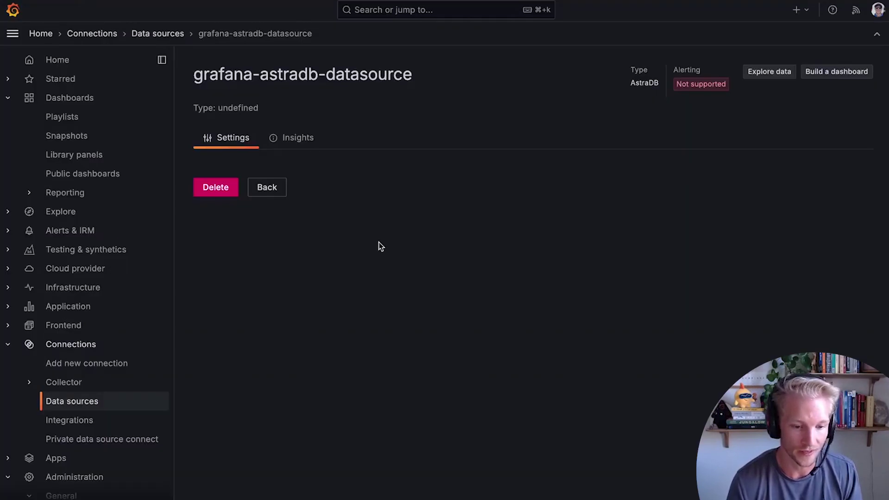
- Go back from the astradb page to the Data sources list and scroll through it
scroll(379, 242, "left", 5)
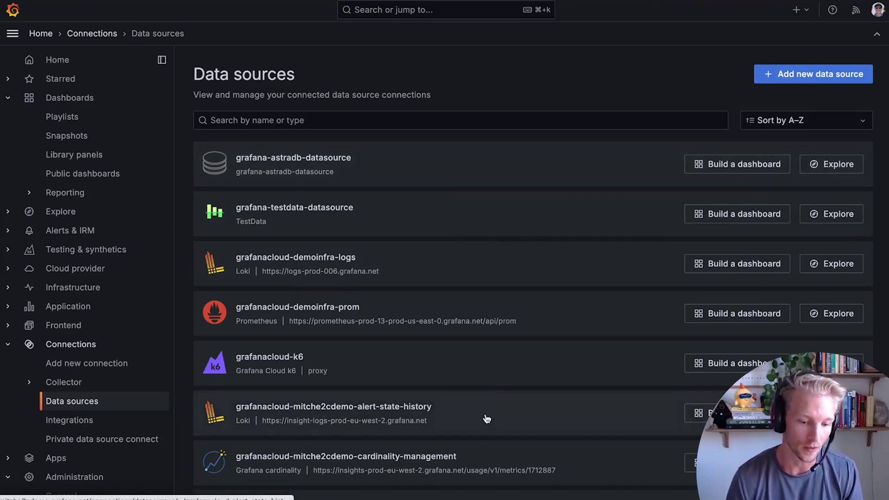
scroll(486, 420, "down", 3)
scroll(487, 420, "up", 3)
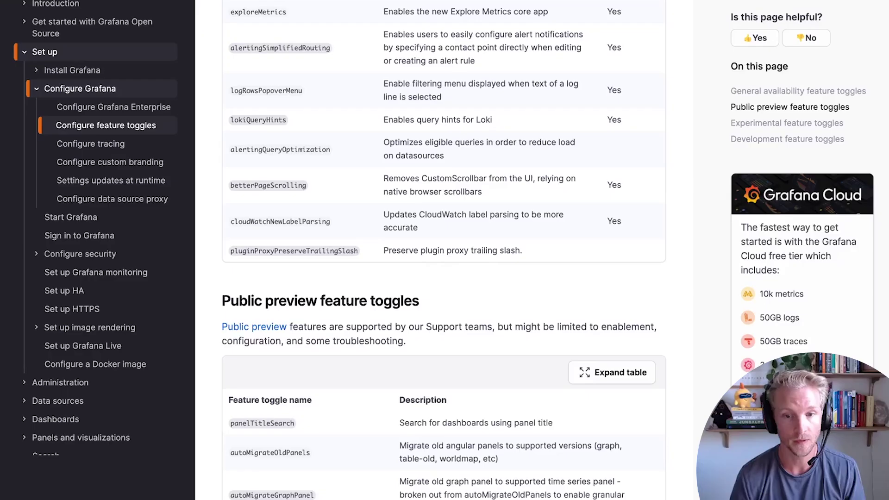
- Search the feature toggles page for 'onprem' and select the onPremToCloudMigrations toggle name
scroll(652, 155, "up", 15)
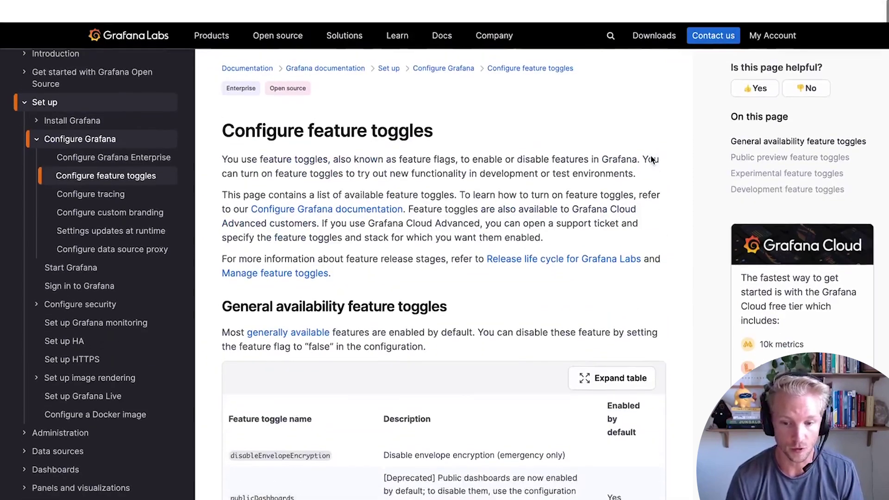
scroll(671, 416, "down", 15)
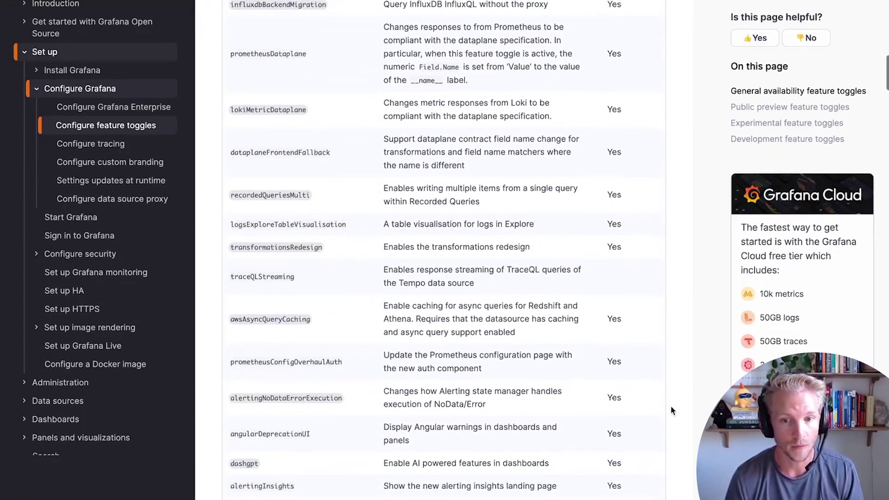
scroll(671, 407, "down", 3)
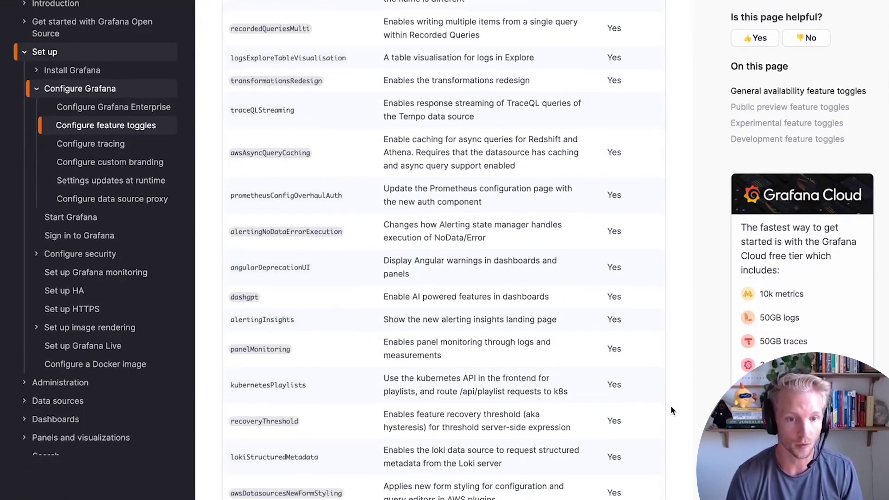
key("ctrl+f")
type("onprem")
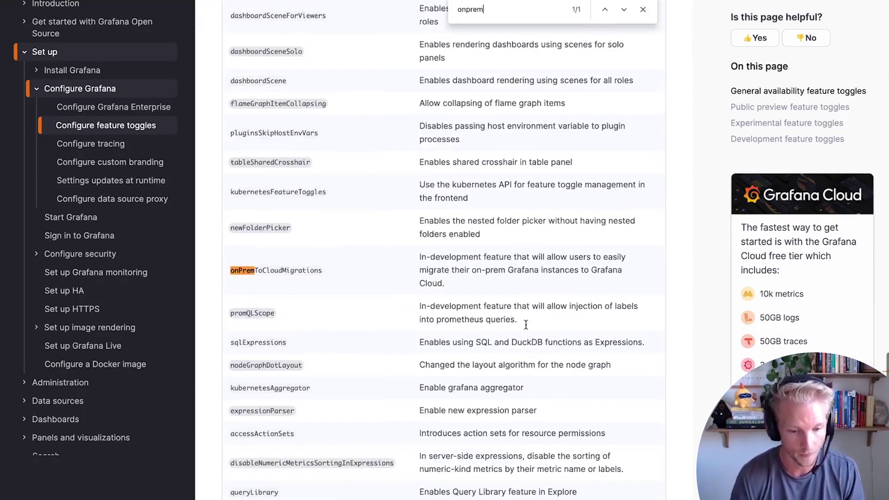
double_click(258, 272)
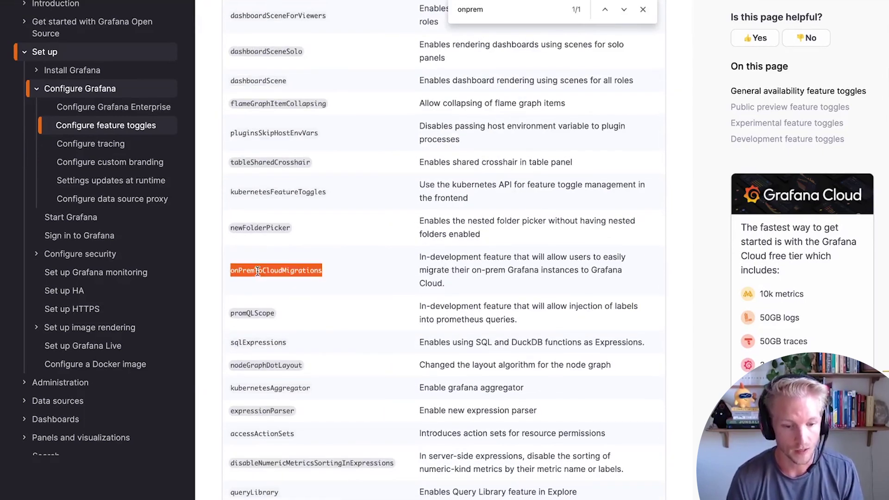
left_click(346, 270)
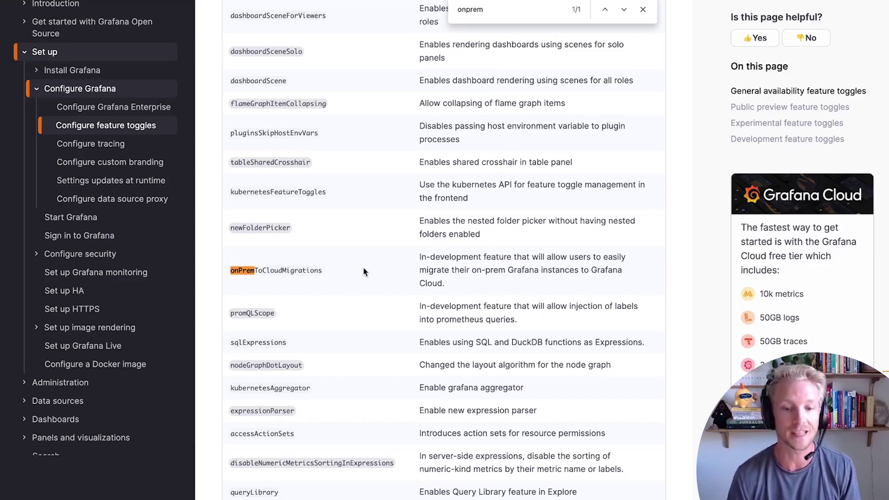
- Close the page search and scroll down the page
key("Escape")
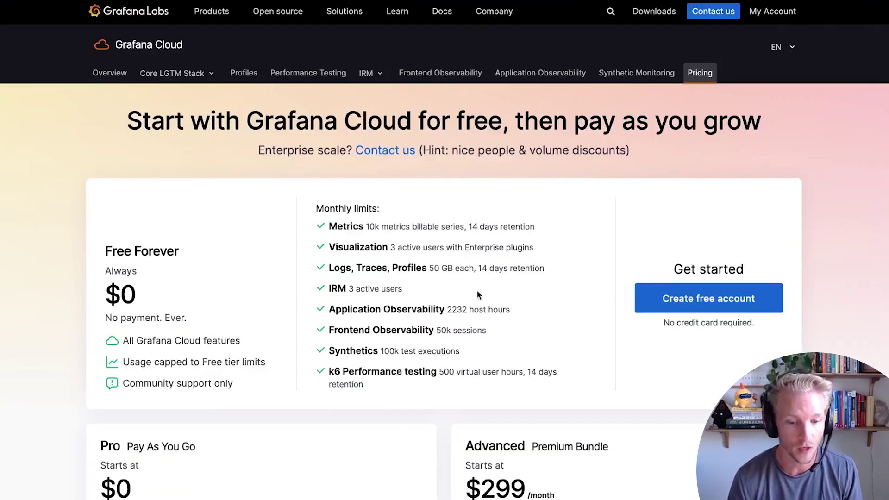
scroll(478, 295, "down", 2)
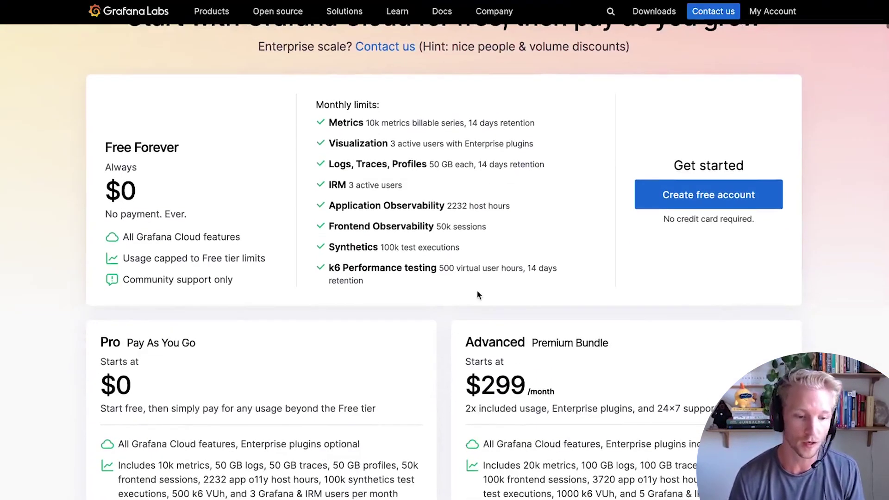